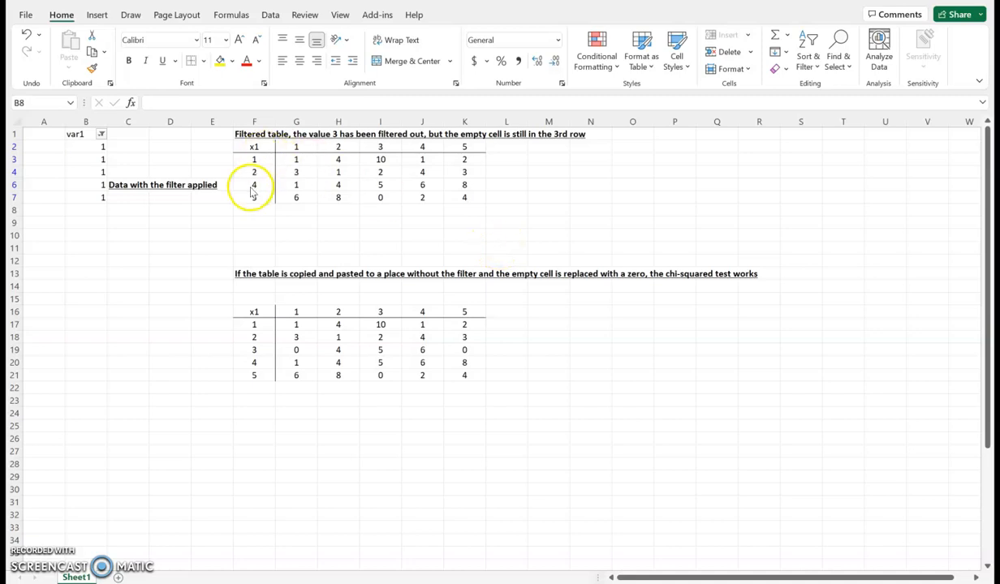
- Include the value 0 in the var1 filter to show hidden row 5, and select empty cell G5 in the upper table
{"action": "left_click", "coordinate": [101, 136]}
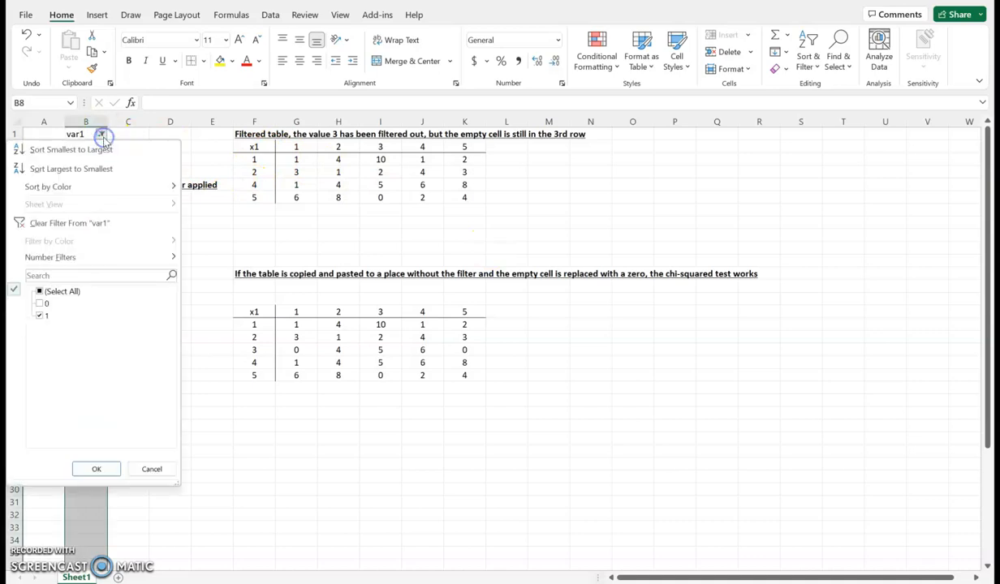
{"action": "left_click", "coordinate": [40, 304]}
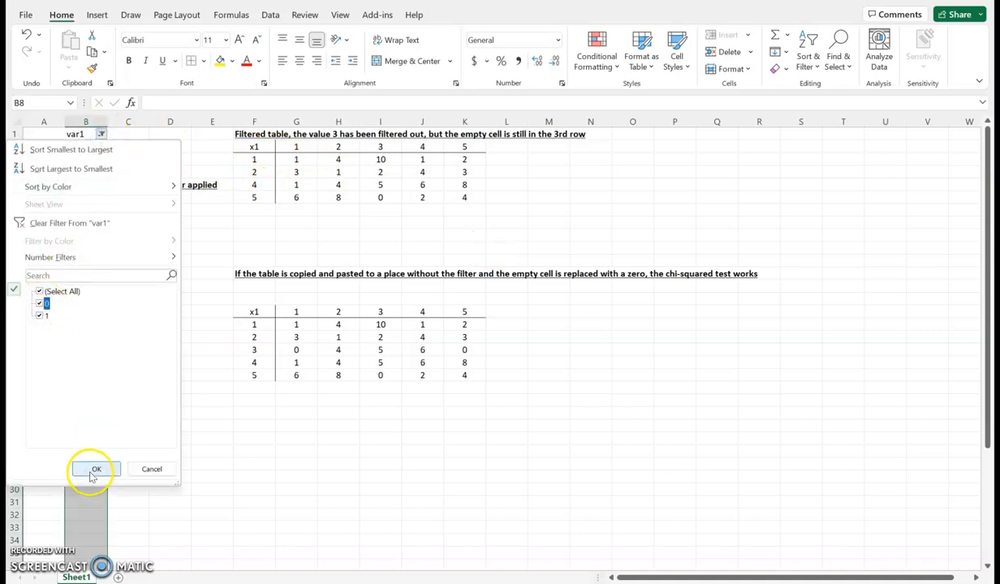
{"action": "left_click", "coordinate": [95, 469]}
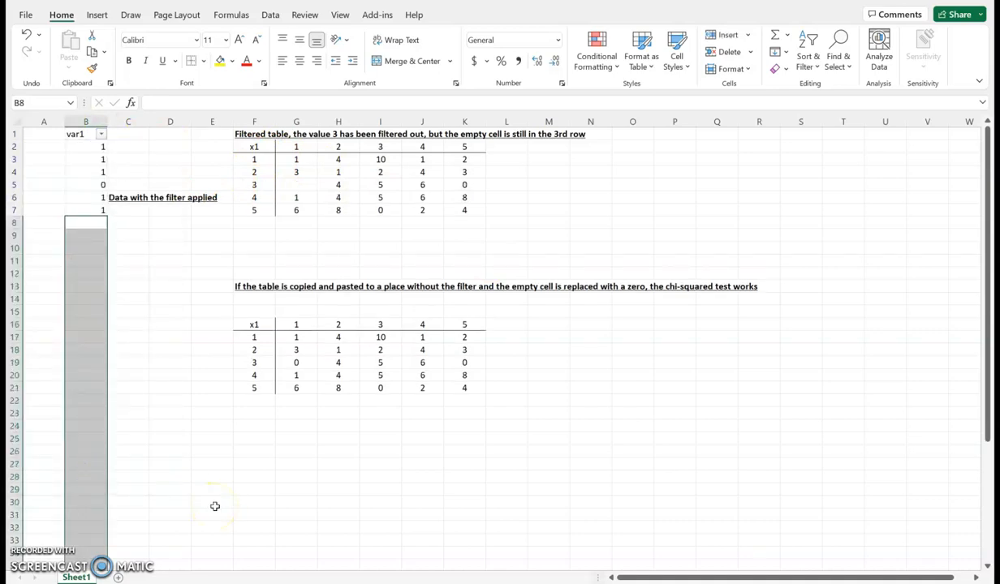
{"action": "left_click", "coordinate": [297, 185]}
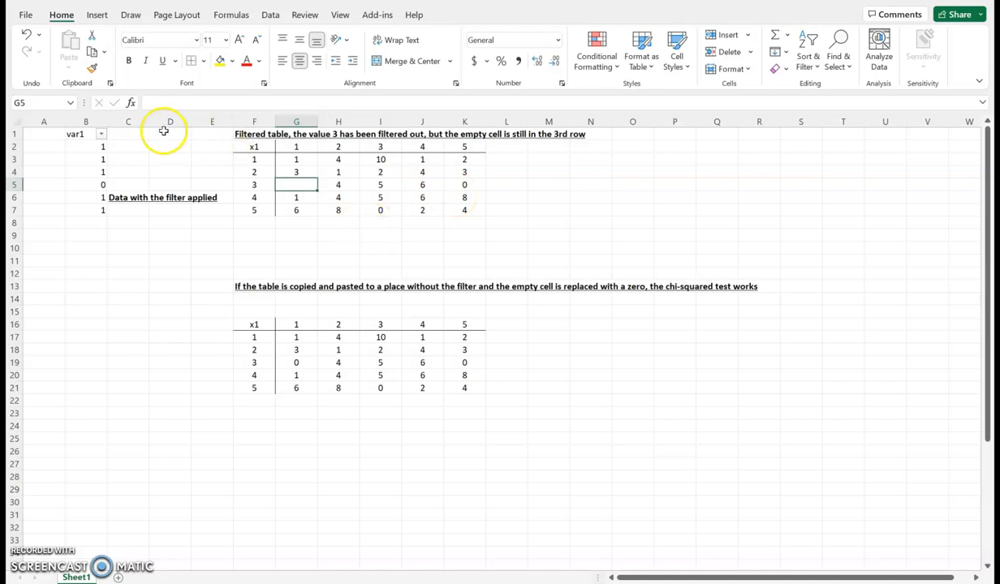
- Filter the var1 column to exclude the value 0 again
{"action": "left_click", "coordinate": [100, 134]}
{"action": "left_click", "coordinate": [39, 304]}
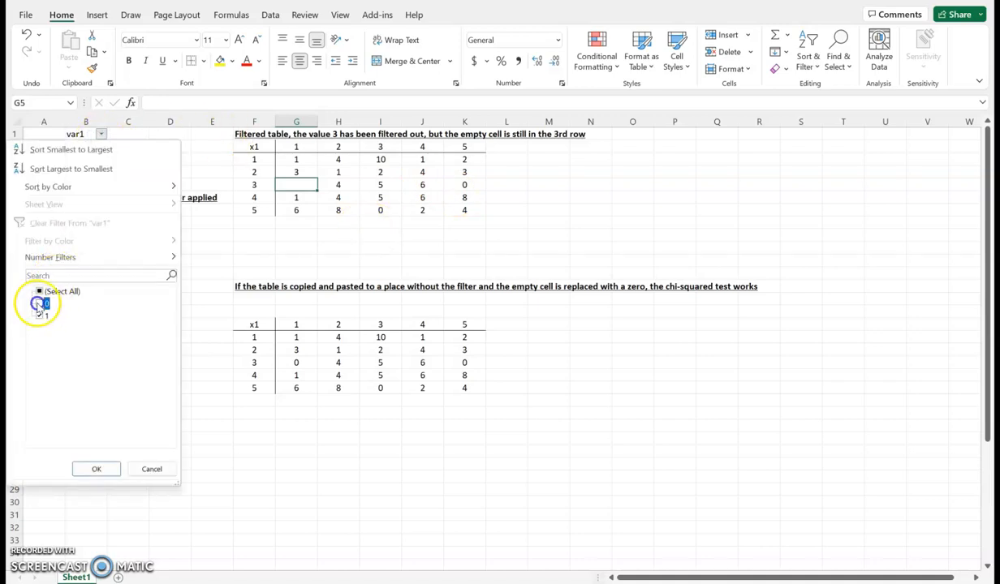
{"action": "left_click", "coordinate": [88, 468]}
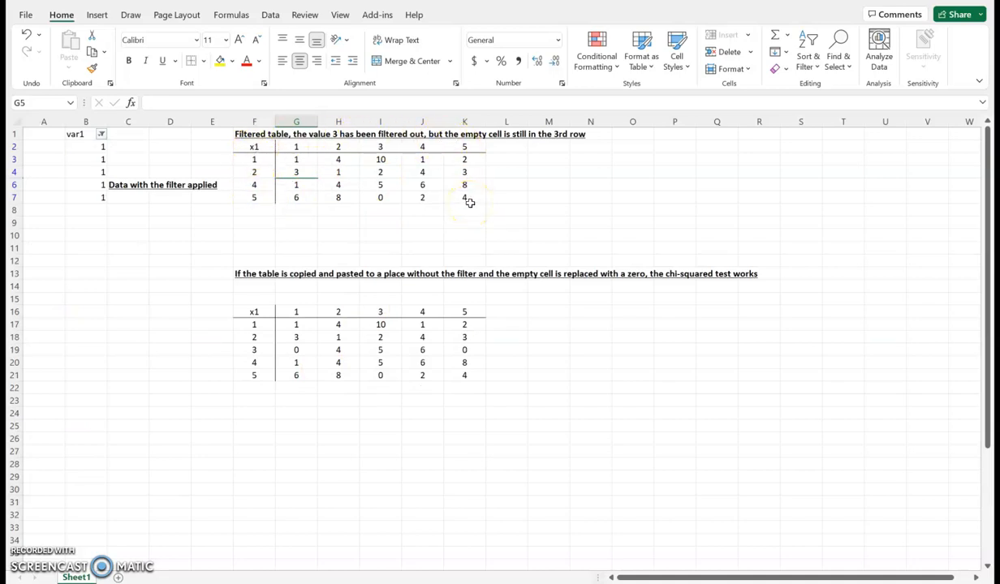
- Bring the 0 row back through the var1 filter, and highlight the whole upper table F2:K8 before moving to F14
{"action": "left_click", "coordinate": [102, 135]}
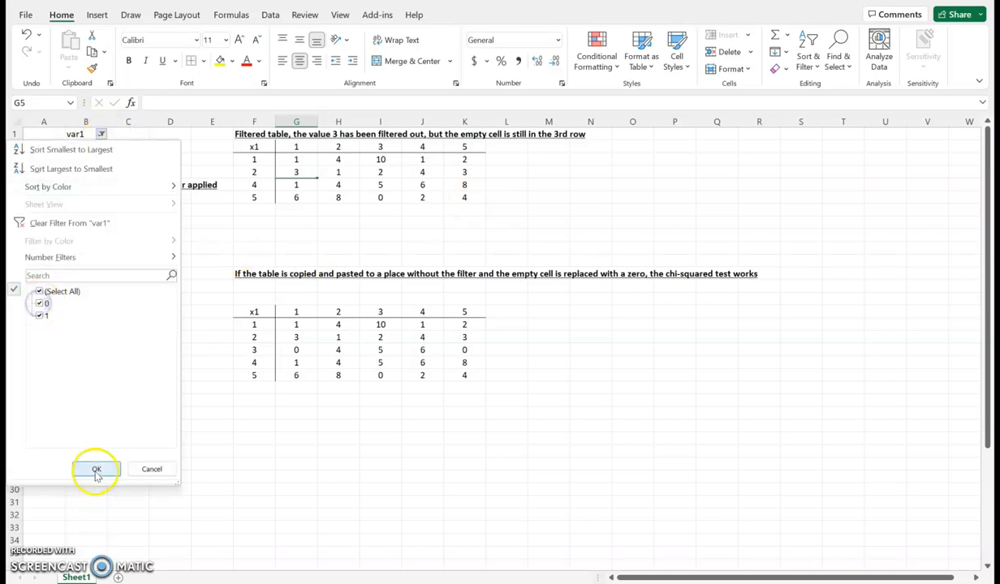
{"action": "left_click", "coordinate": [96, 469]}
{"action": "left_click_drag", "start_coordinate": [251, 146], "coordinate": [473, 219]}
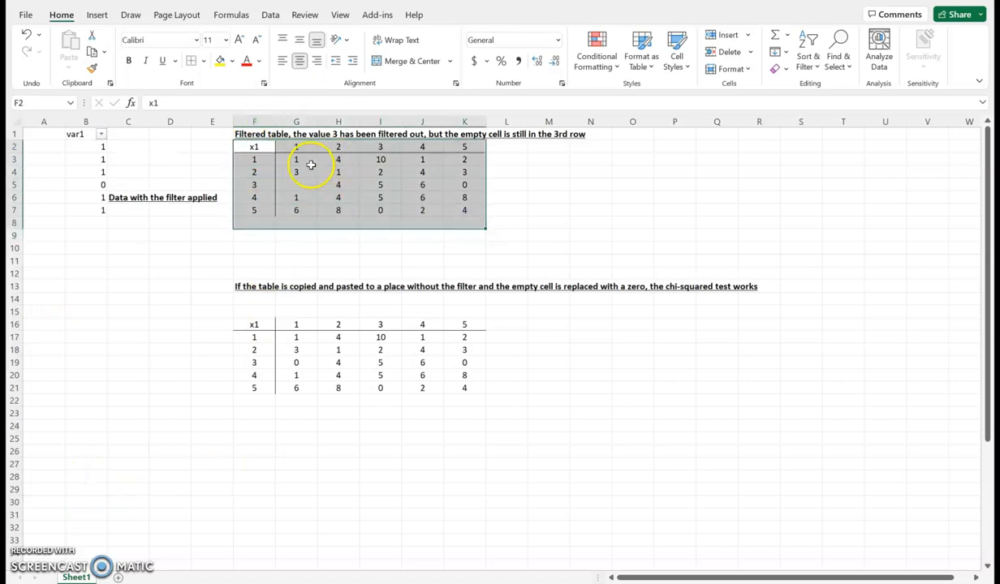
{"action": "left_click", "coordinate": [253, 298]}
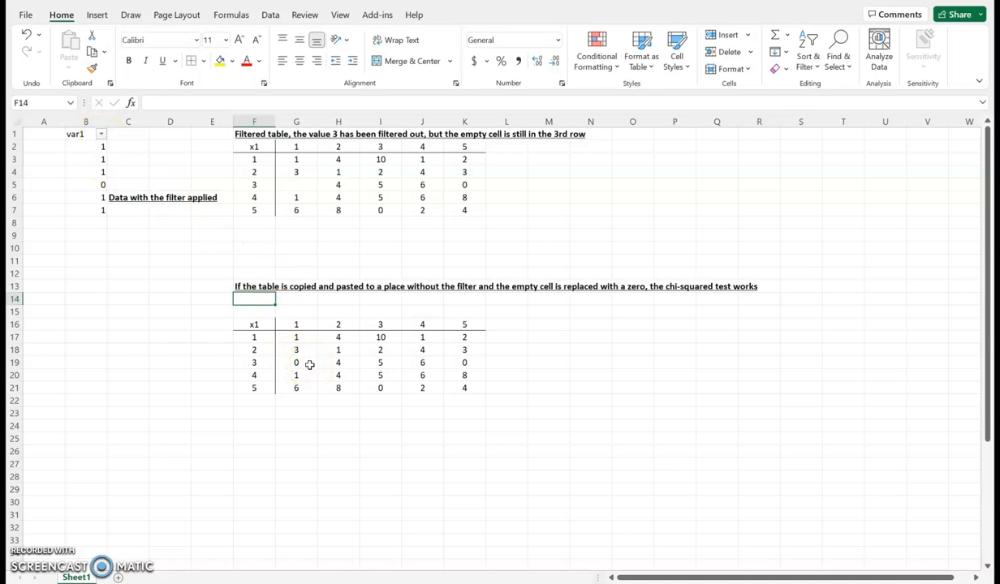
- Exclude the value 0 from the var1 column filter so that only rows with 1 are shown
{"action": "left_click", "coordinate": [101, 133]}
{"action": "left_click", "coordinate": [39, 304]}
{"action": "left_click", "coordinate": [91, 468]}
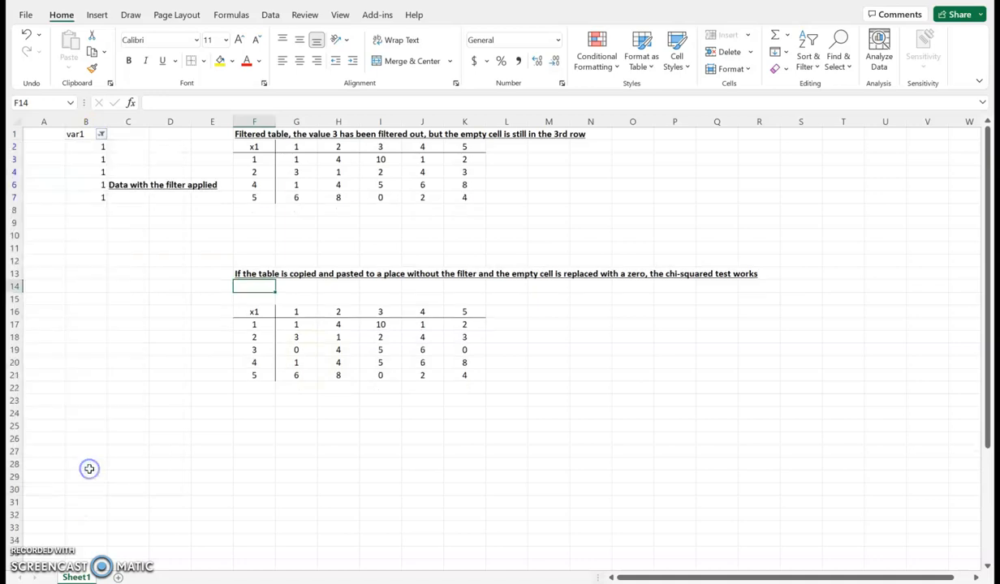
- Open the Chi-square Test for Independence from the Real Statistics data analysis tools
{"action": "left_click", "coordinate": [378, 16]}
{"action": "left_click", "coordinate": [84, 34]}
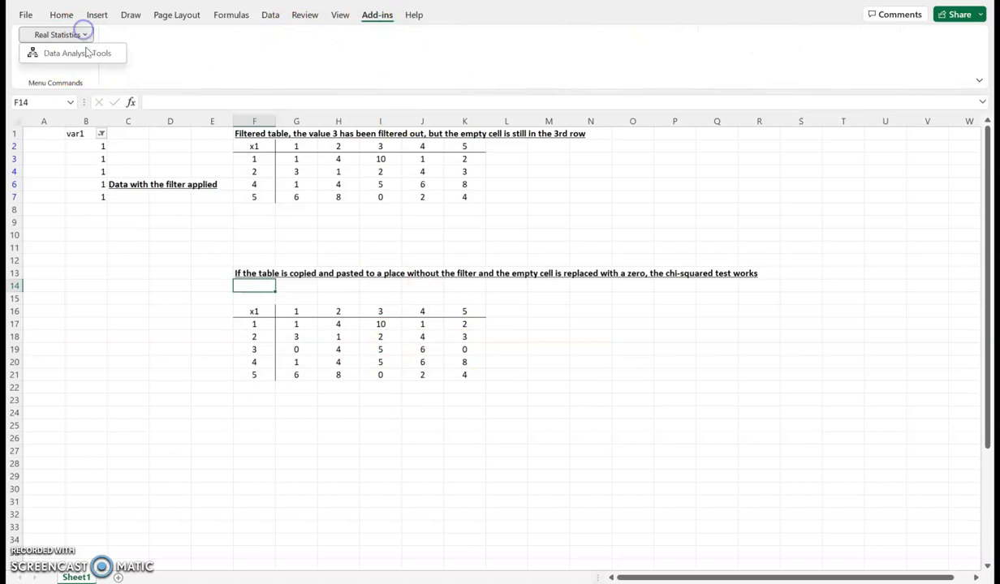
{"action": "left_click", "coordinate": [85, 52]}
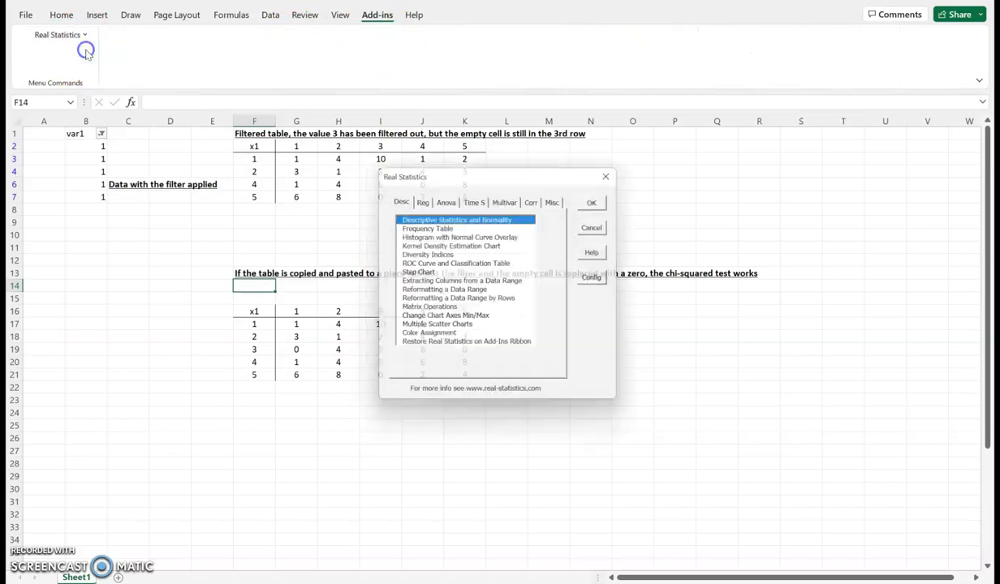
{"action": "left_click", "coordinate": [559, 200]}
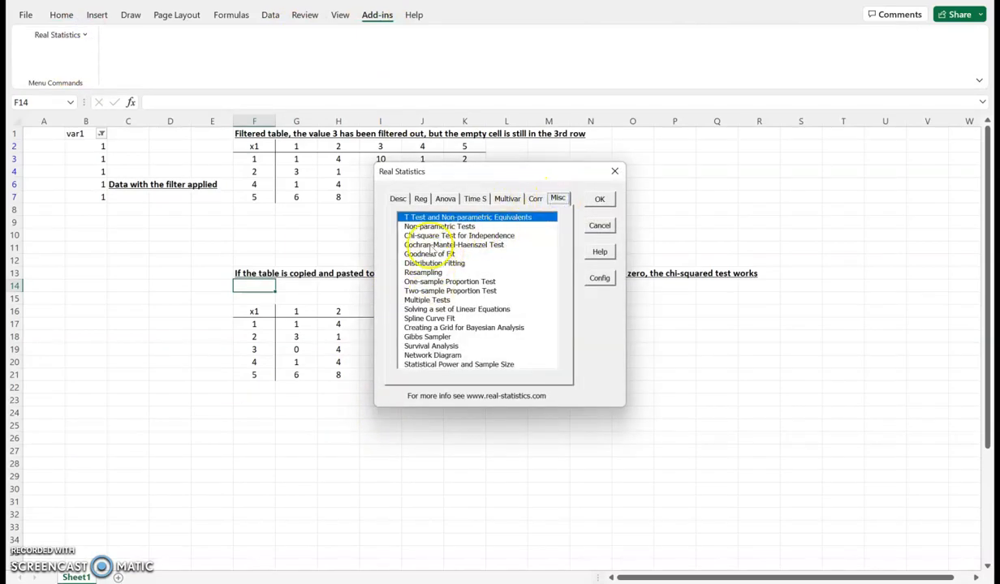
{"action": "left_click", "coordinate": [432, 235]}
{"action": "left_click", "coordinate": [600, 199]}
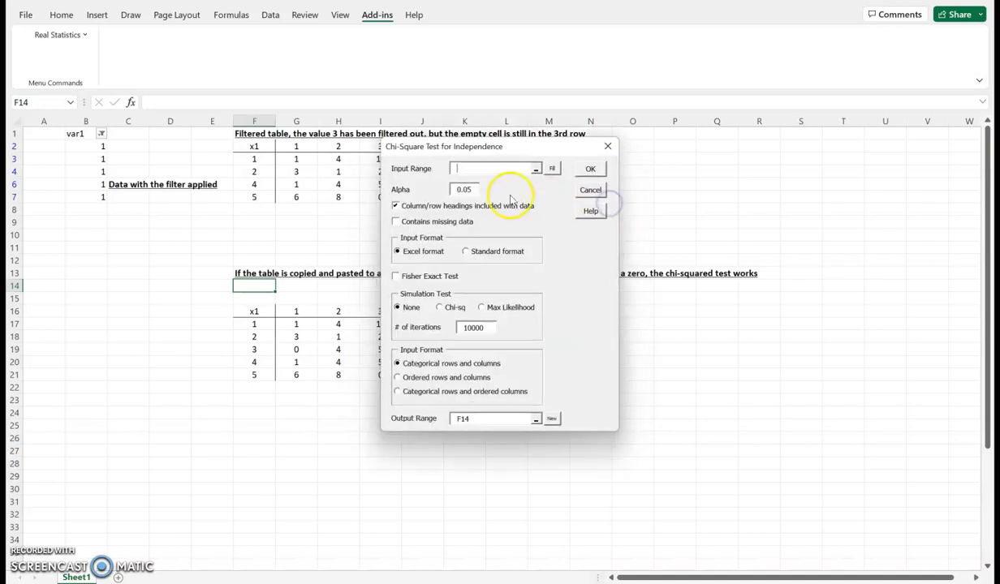
- Try to run the chi-square test with cell F25 as the input range, and dismiss the message
{"action": "left_click_drag", "start_coordinate": [442, 153], "coordinate": [672, 95]}
{"action": "left_click", "coordinate": [254, 312]}
{"action": "left_click_drag", "start_coordinate": [363, 339], "coordinate": [446, 373]}
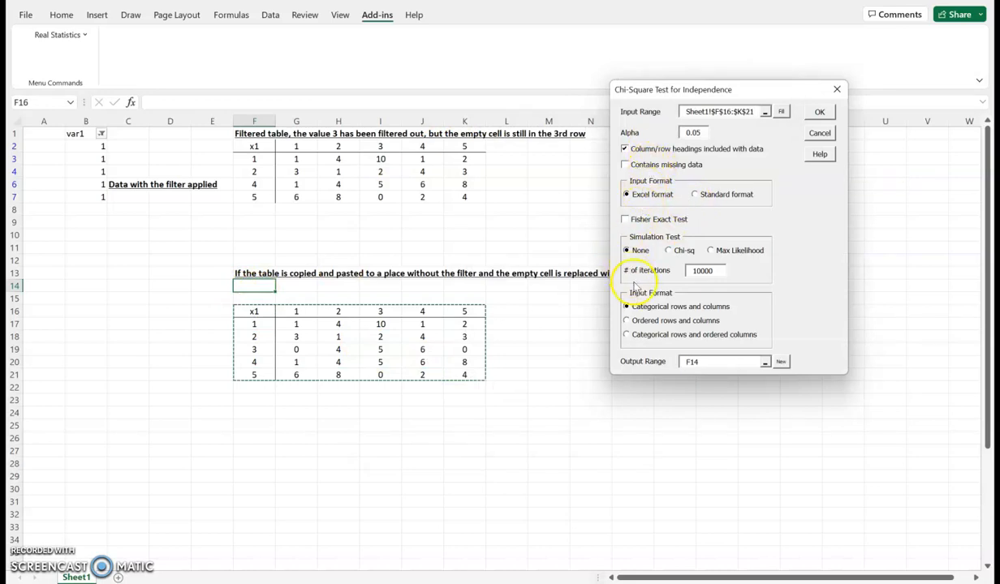
{"action": "left_click", "coordinate": [252, 423]}
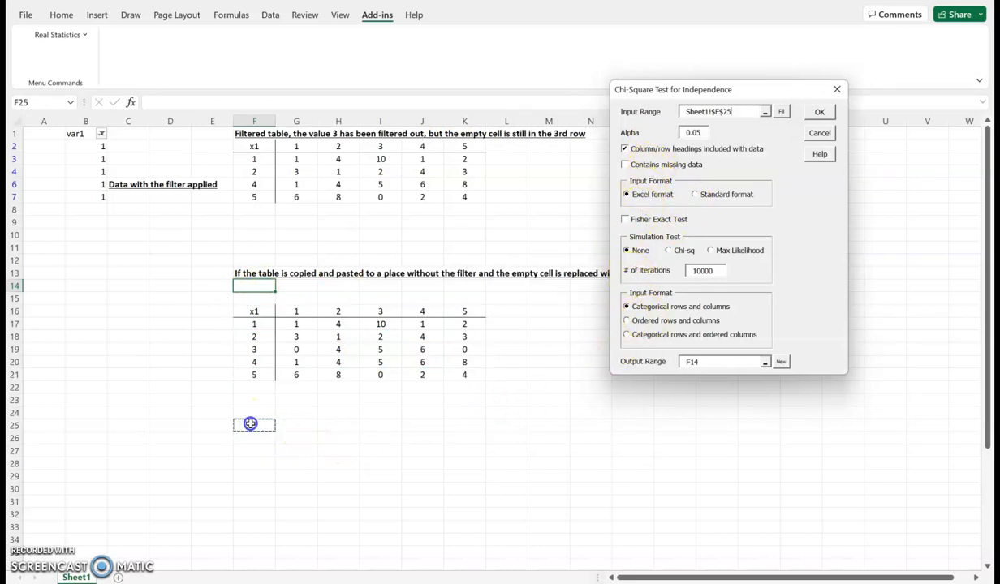
{"action": "left_click", "coordinate": [820, 112]}
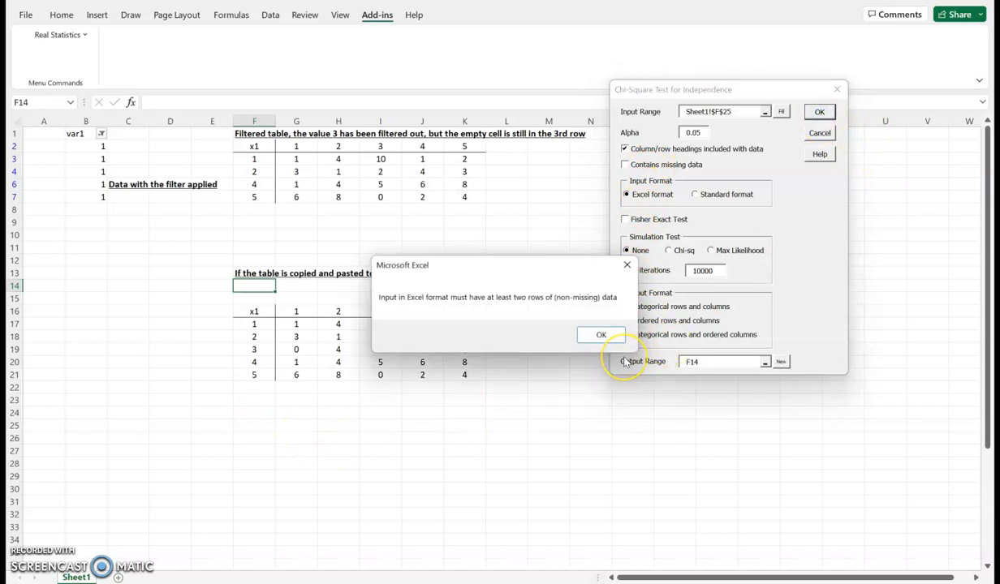
{"action": "left_click", "coordinate": [627, 264]}
- Replace the test's input range with the lower table, F16:K21 including its headings
{"action": "left_click_drag", "start_coordinate": [733, 112], "coordinate": [672, 112]}
{"action": "key", "text": "BackSpace"}
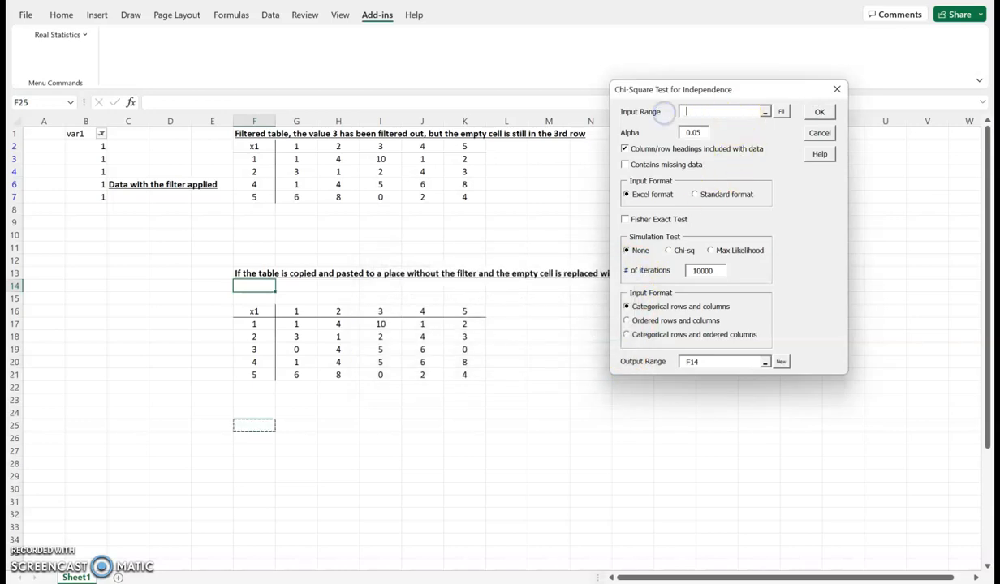
{"action": "left_click", "coordinate": [251, 310]}
{"action": "left_click_drag", "start_coordinate": [251, 310], "coordinate": [459, 373]}
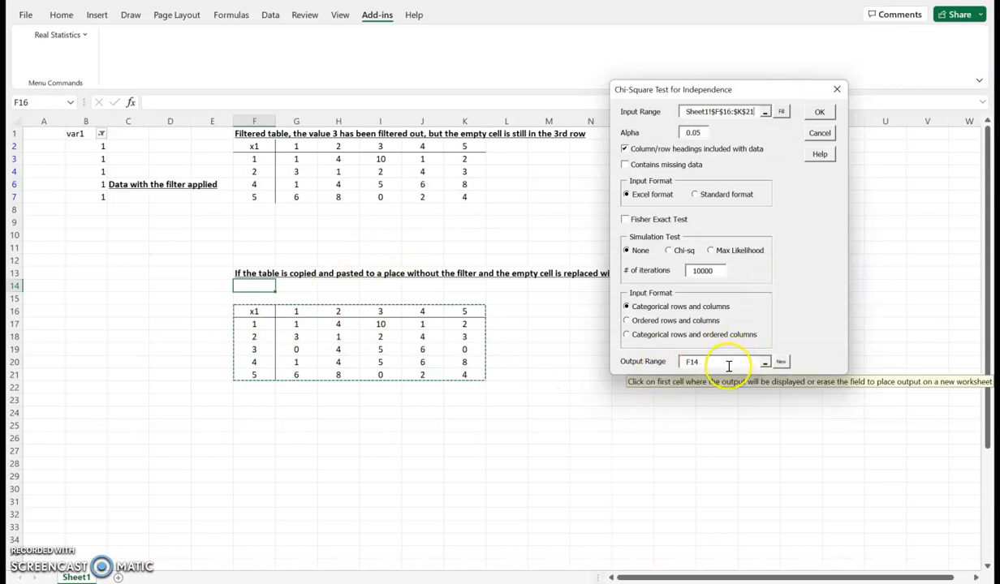
- Set the output range to cell F25 and run the chi-square test on the lower table
{"action": "left_click", "coordinate": [718, 363]}
{"action": "key", "text": "BackSpace"}
{"action": "key", "text": "BackSpace"}
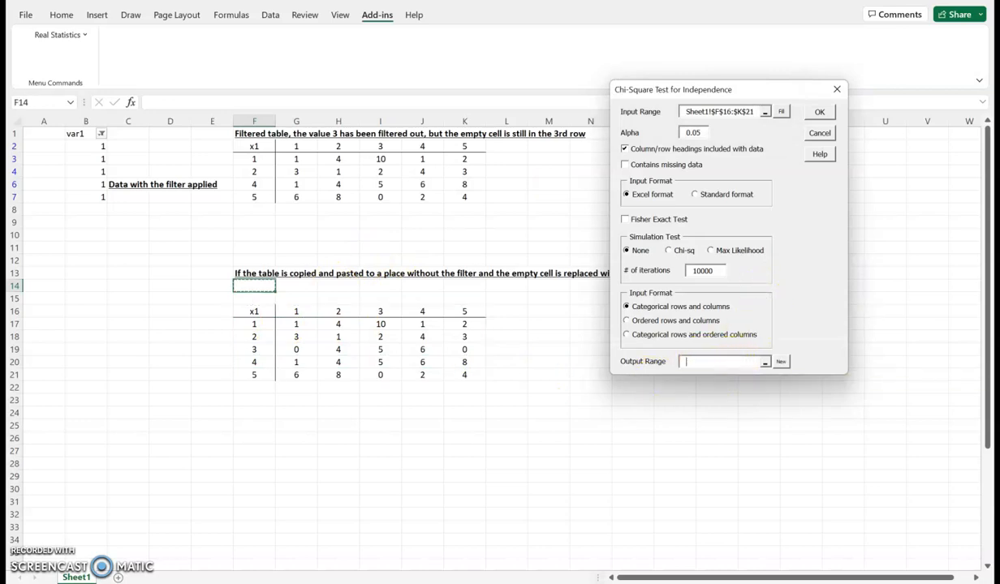
{"action": "left_click", "coordinate": [245, 425]}
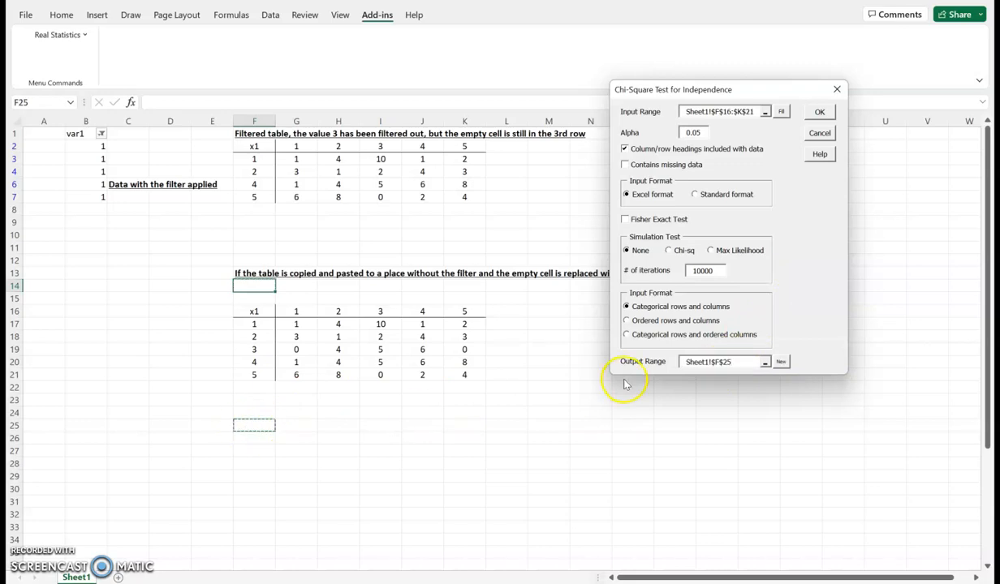
{"action": "left_click", "coordinate": [820, 112]}
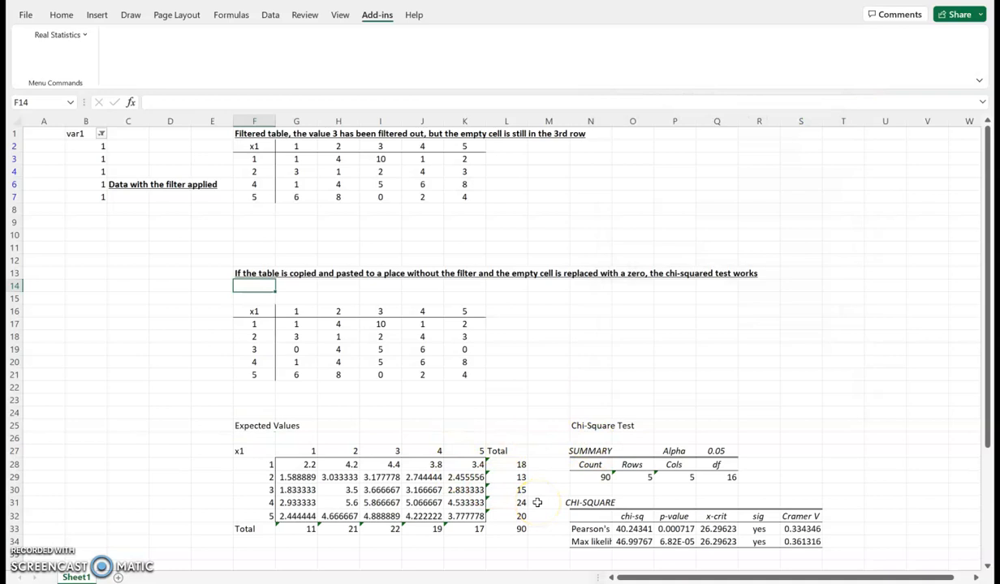
- Open the Chi-square Test for Independence again with cell S2 as the output location
{"action": "left_click", "coordinate": [803, 146]}
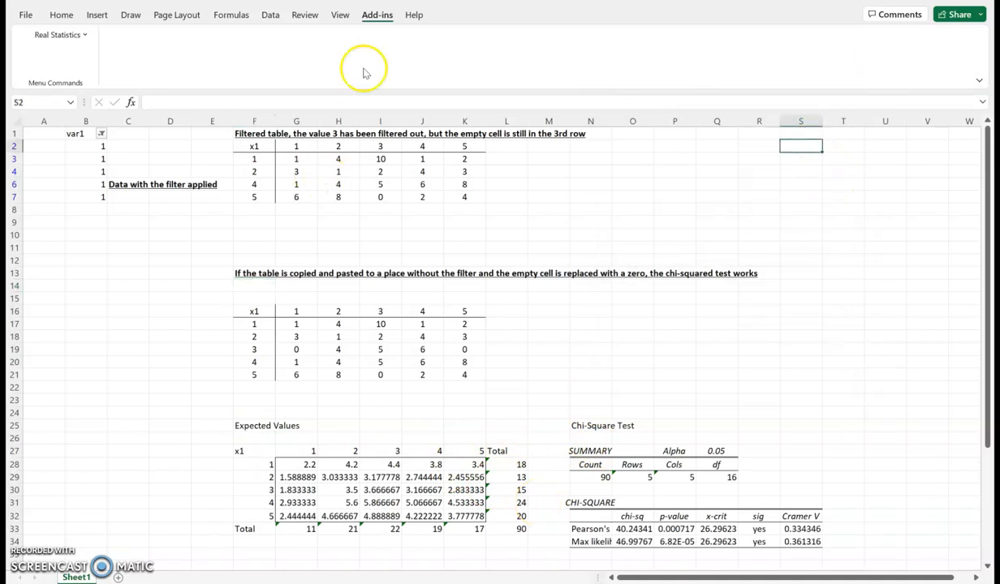
{"action": "left_click", "coordinate": [61, 34]}
{"action": "left_click", "coordinate": [69, 50]}
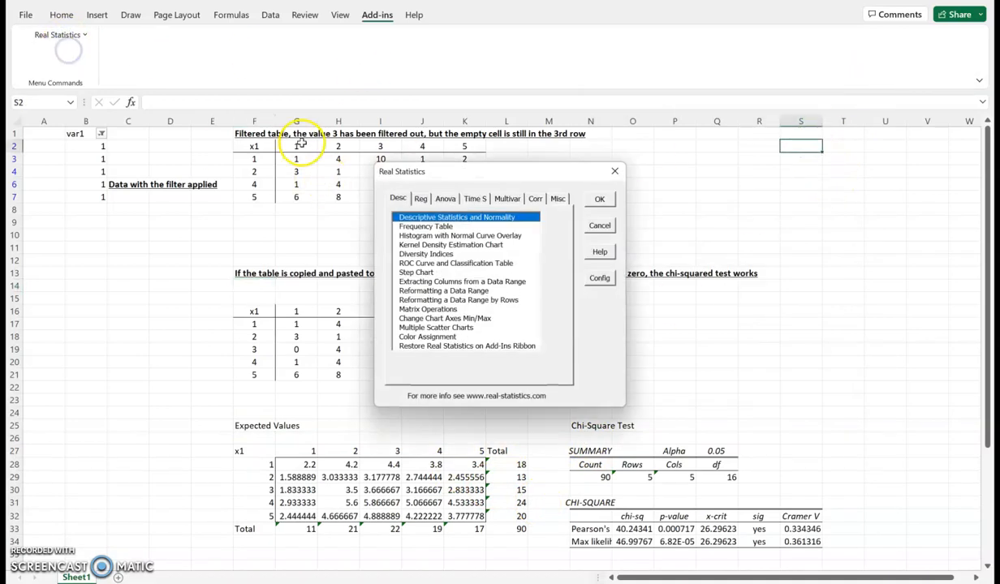
{"action": "left_click", "coordinate": [557, 198]}
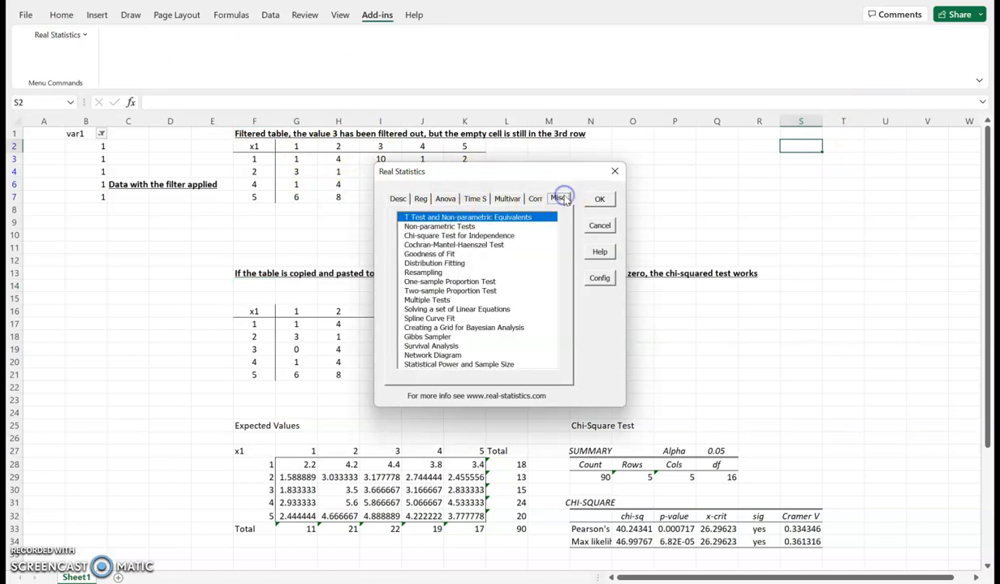
{"action": "left_click", "coordinate": [450, 235]}
{"action": "left_click", "coordinate": [598, 199]}
- Try to run the chi-square test on the filtered upper table F2:K7, and close the test dialog
{"action": "left_click_drag", "start_coordinate": [417, 146], "coordinate": [239, 294]}
{"action": "left_click_drag", "start_coordinate": [250, 142], "coordinate": [464, 198]}
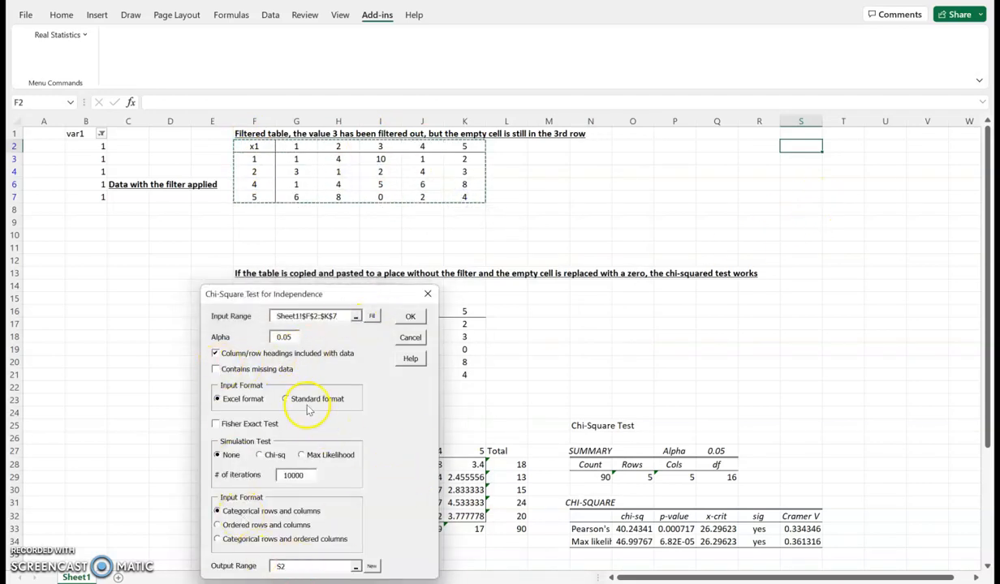
{"action": "left_click", "coordinate": [410, 316]}
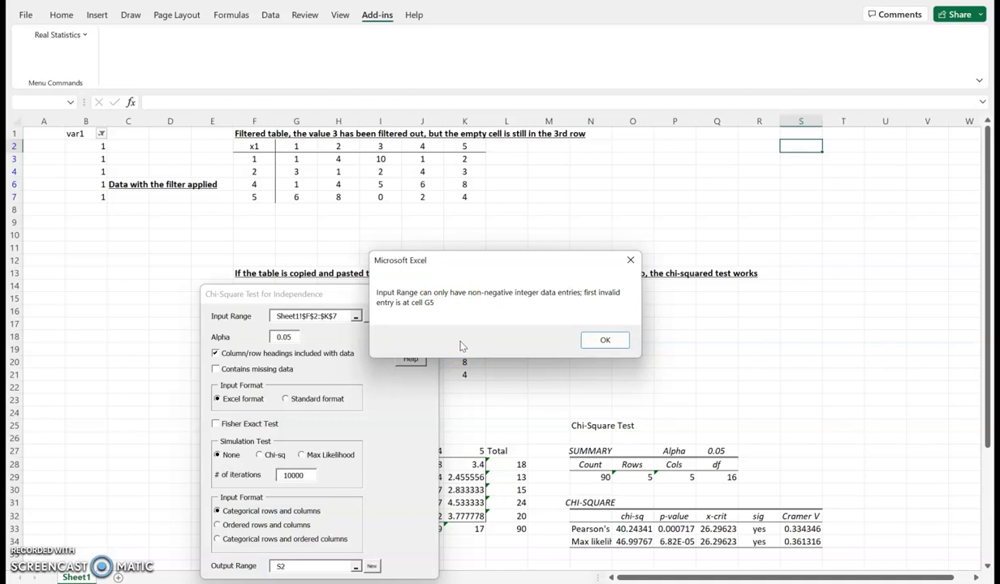
{"action": "left_click", "coordinate": [605, 341]}
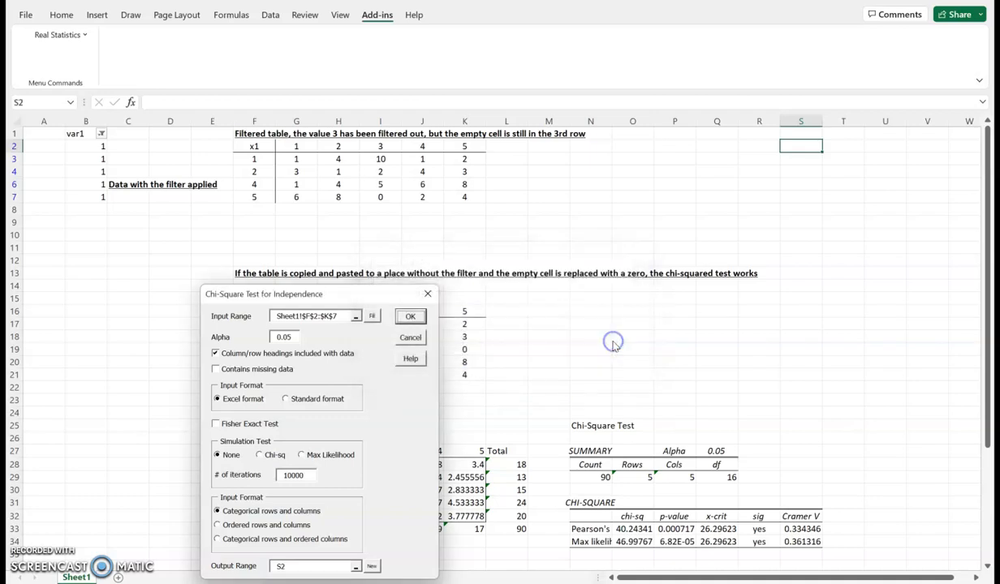
{"action": "left_click", "coordinate": [427, 294]}
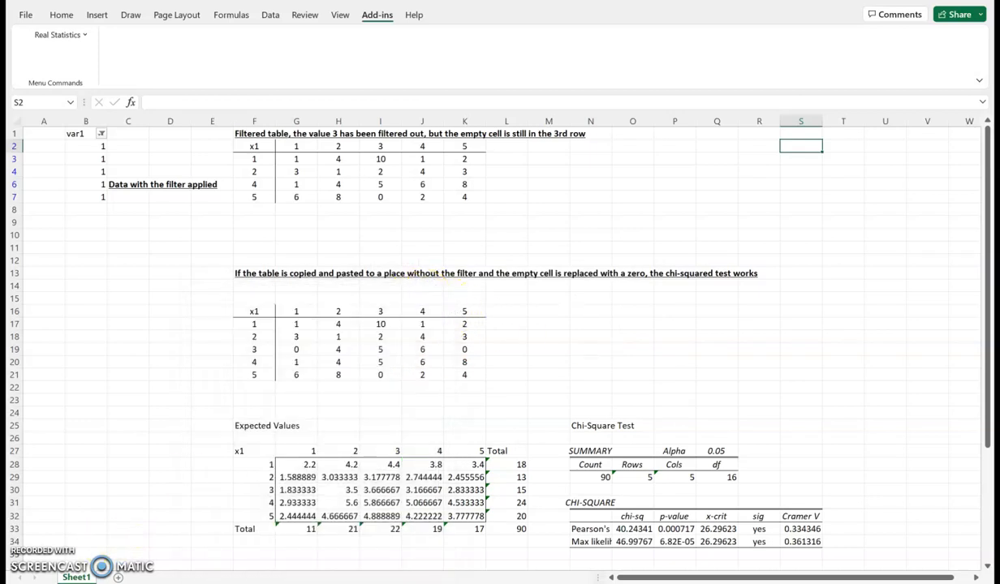